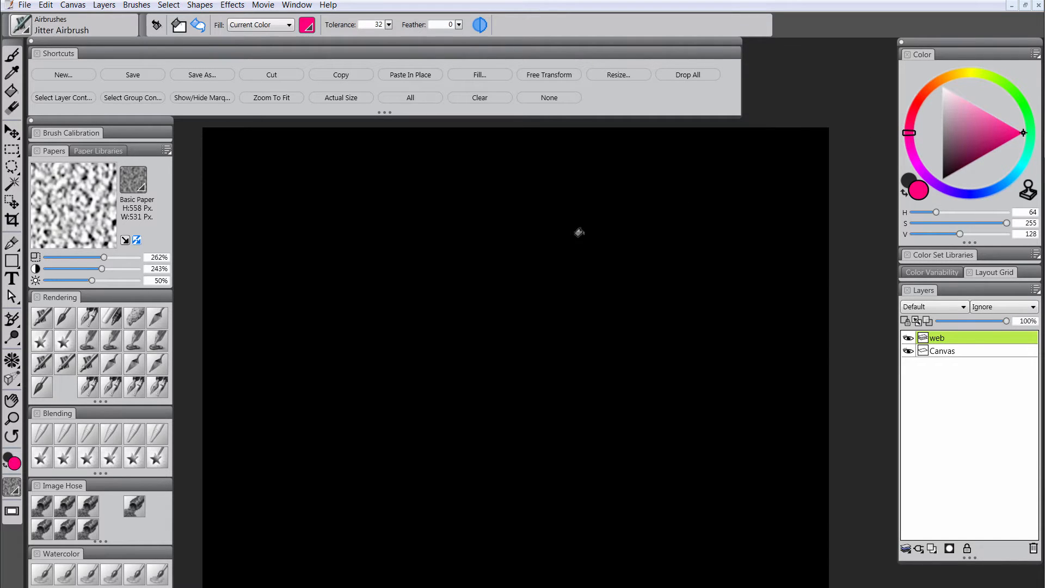
# - Choose the Jitter Airbrush, set its size to 2 and undo the test stroke on the web layer
pyautogui.click(45, 363)
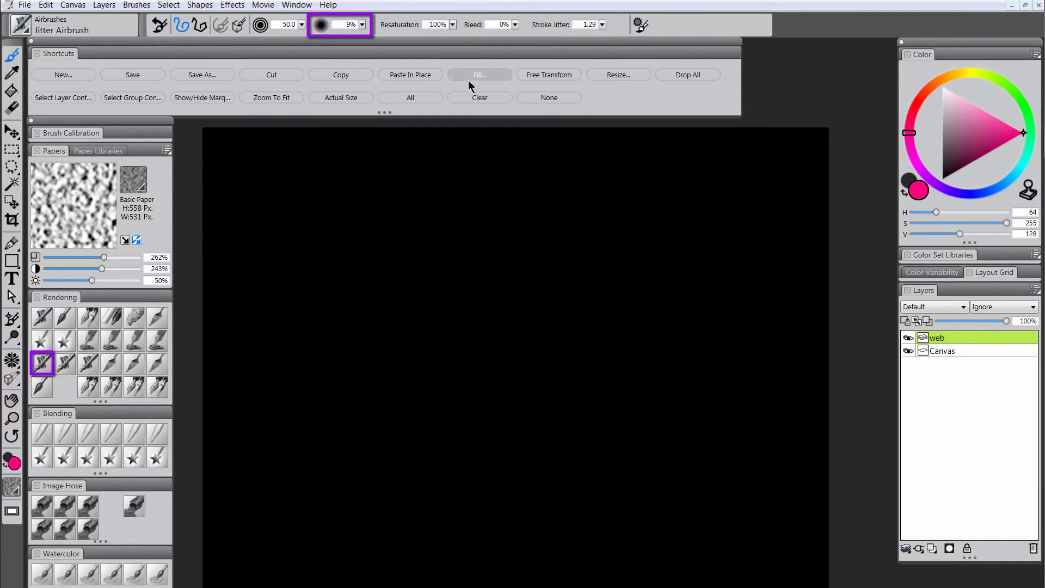
pyautogui.moveTo(283, 24); pyautogui.dragTo(300, 27)
pyautogui.write('2')
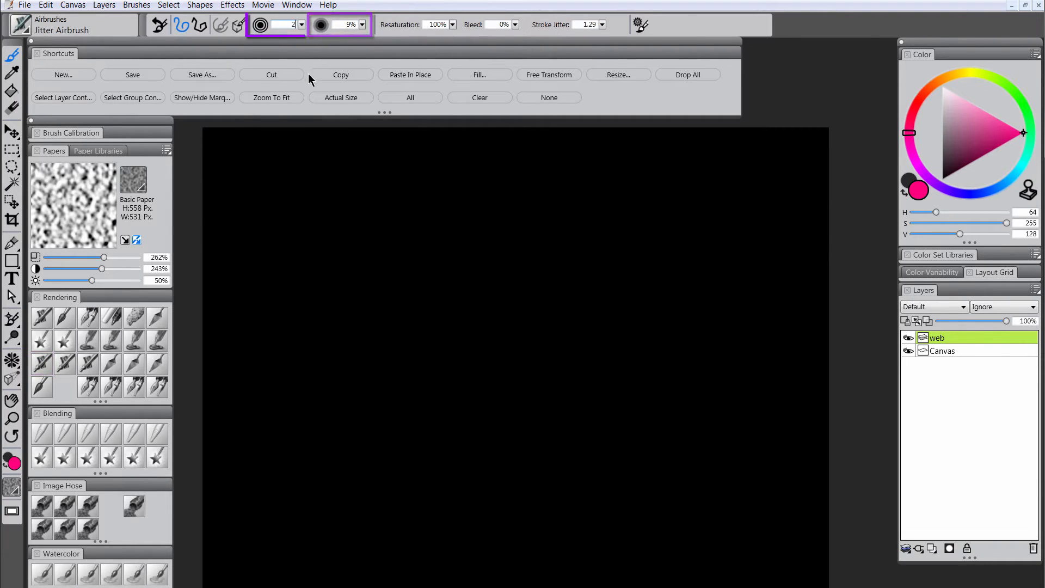
pyautogui.press('Return')
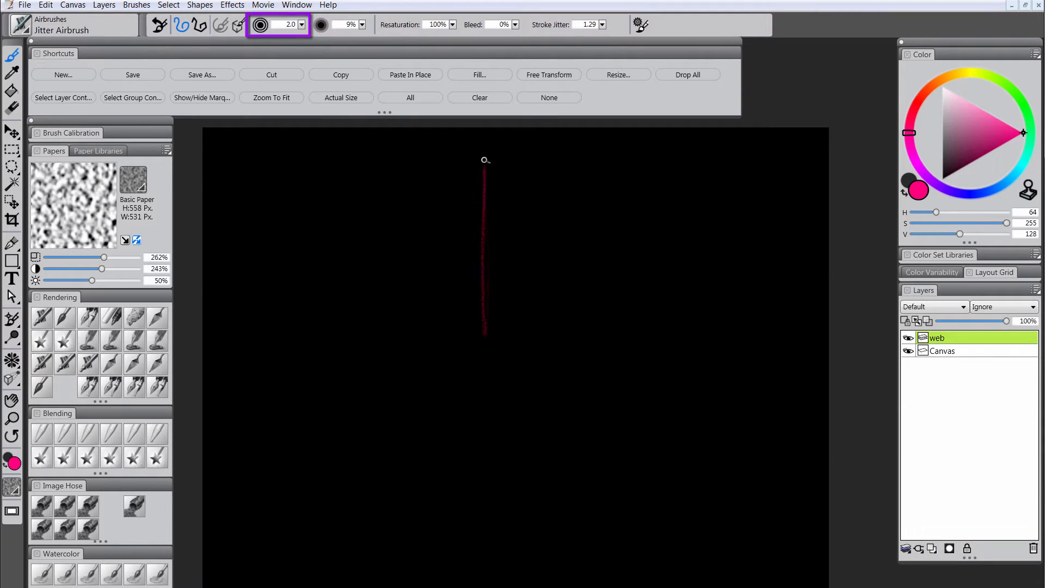
pyautogui.hotkey('ctrl', 'z')
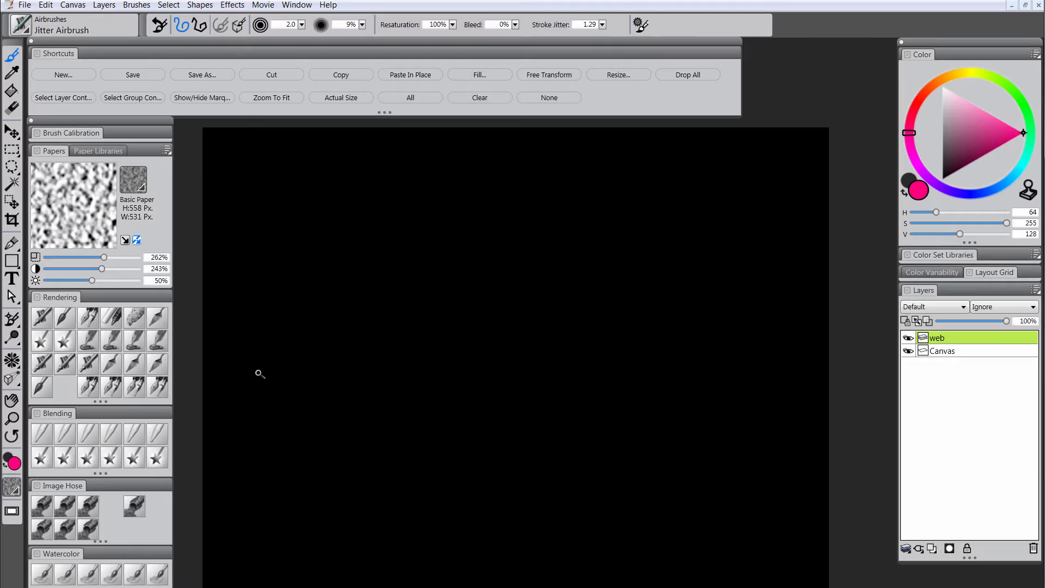
# - Turn on 12-segment kaleidoscope painting and choose a grey color for the symmetry planes
pyautogui.click(11, 363)
pyautogui.click(11, 363)
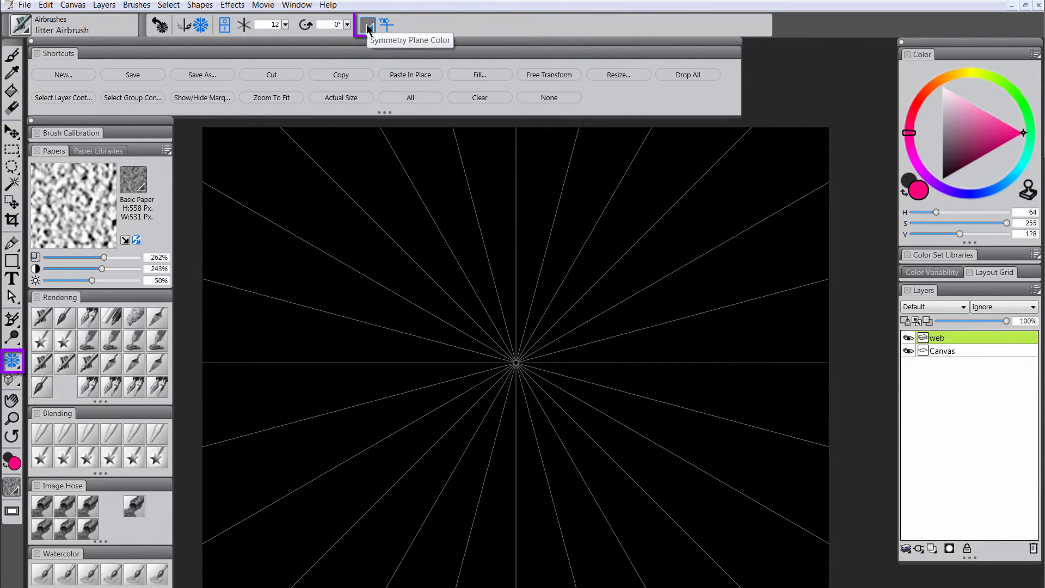
pyautogui.click(367, 25)
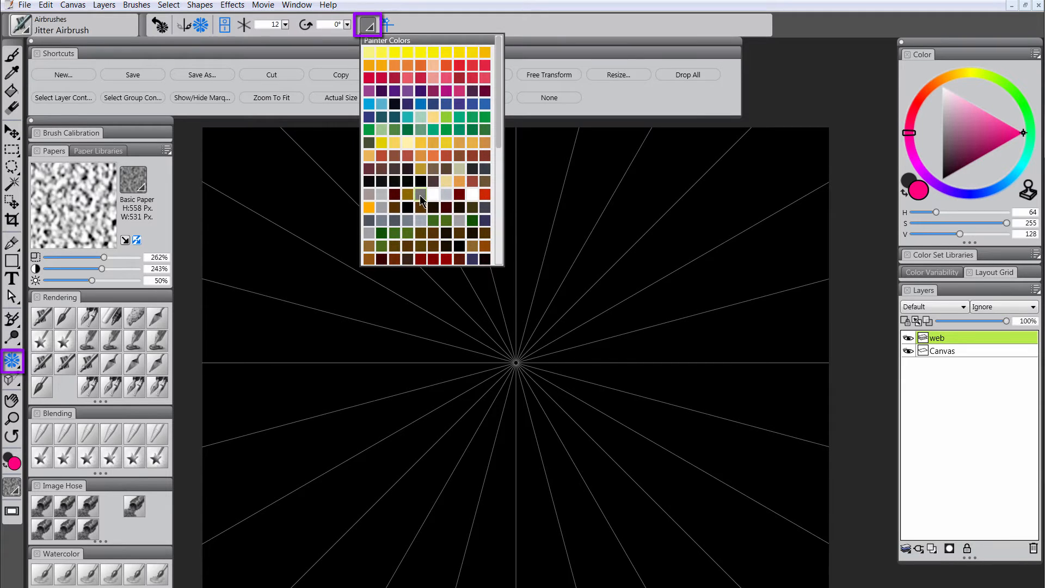
pyautogui.click(461, 218)
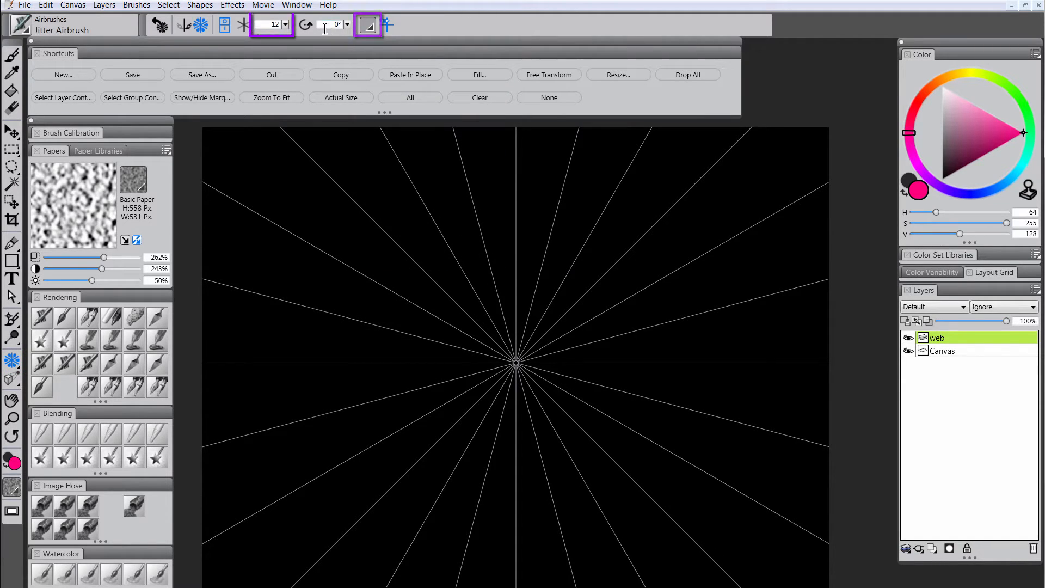
pyautogui.click(285, 26)
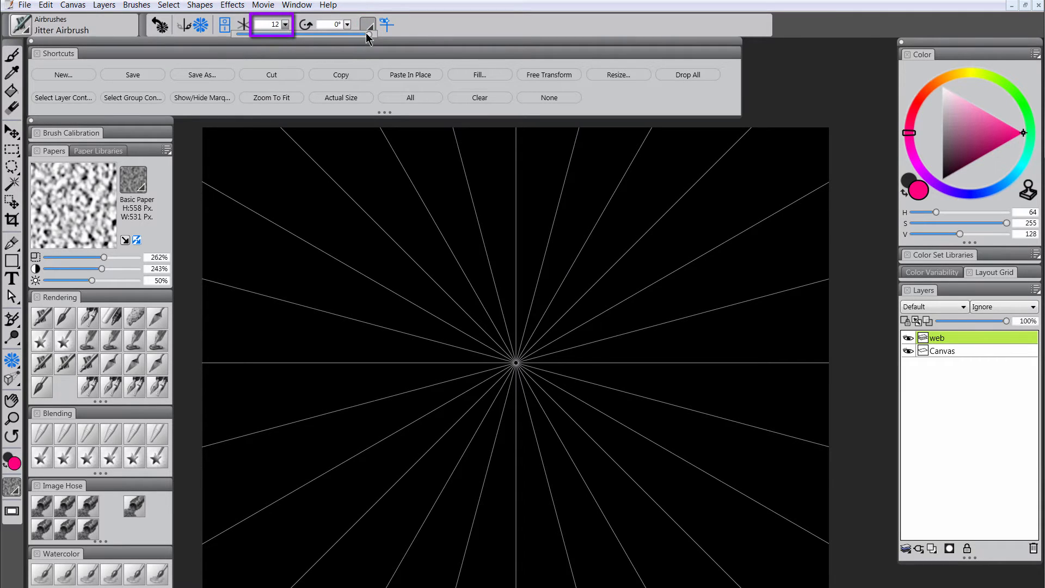
# - Paint the radial spokes and several sagging rings of a spider web around the center with the mirrored airbrush
pyautogui.press('b')
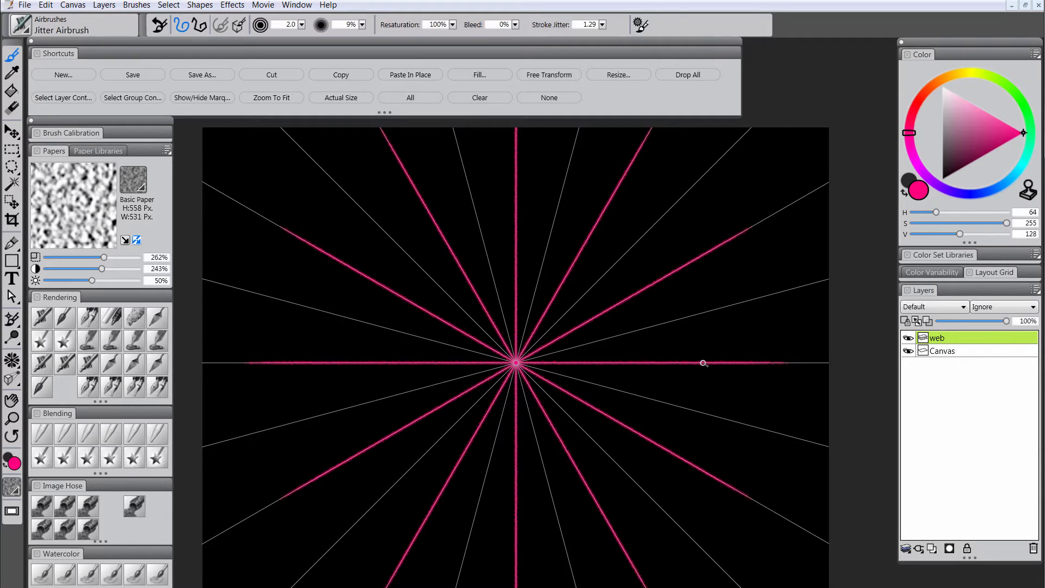
pyautogui.moveTo(777, 362); pyautogui.dragTo(869, 363)
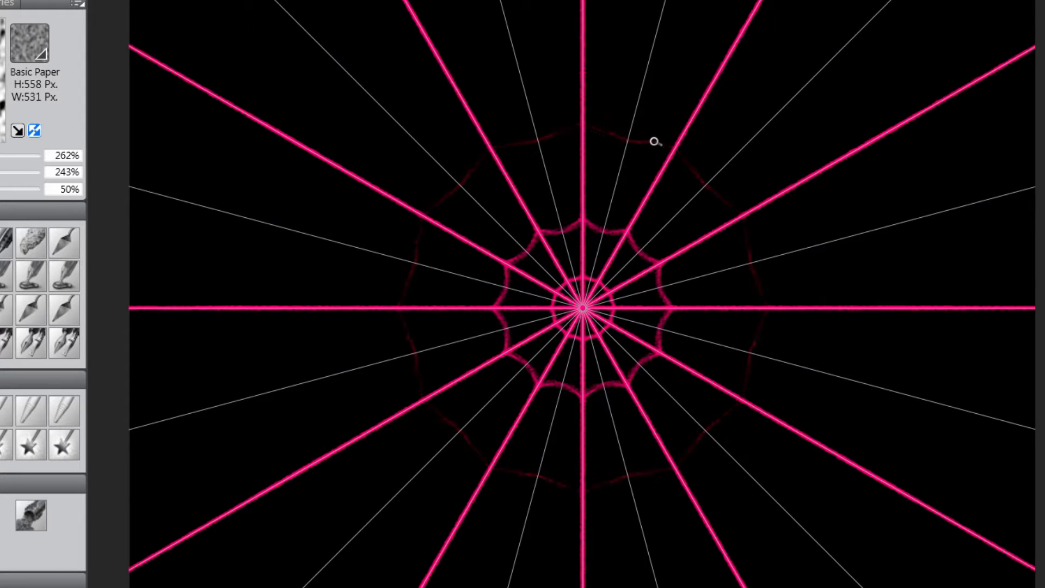
pyautogui.moveTo(678, 142); pyautogui.dragTo(666, 142)
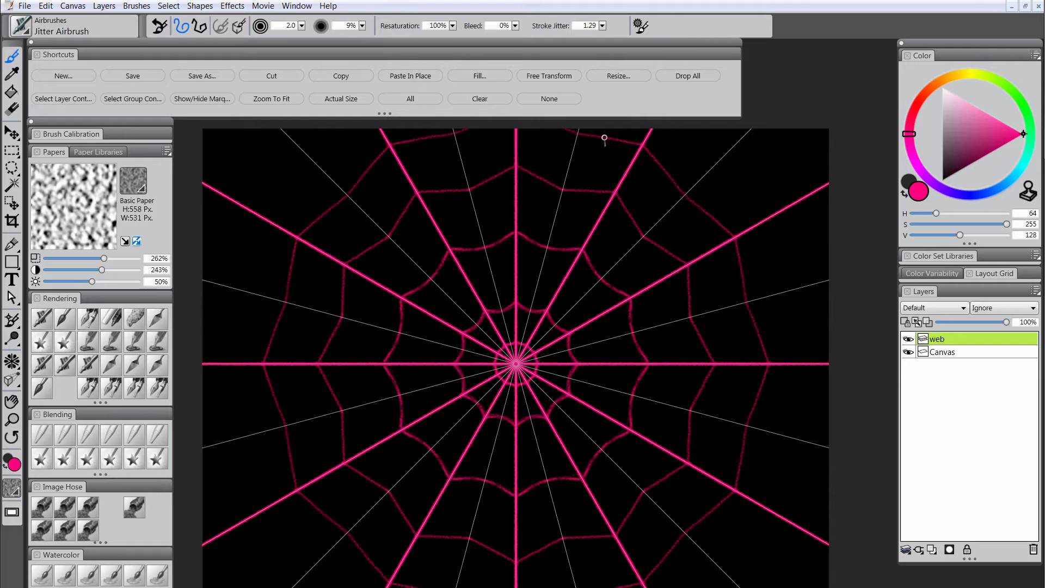
# - Switch off the kaleidoscope symmetry and return to freehand painting with the Jitter Airbrush
pyautogui.click(12, 360)
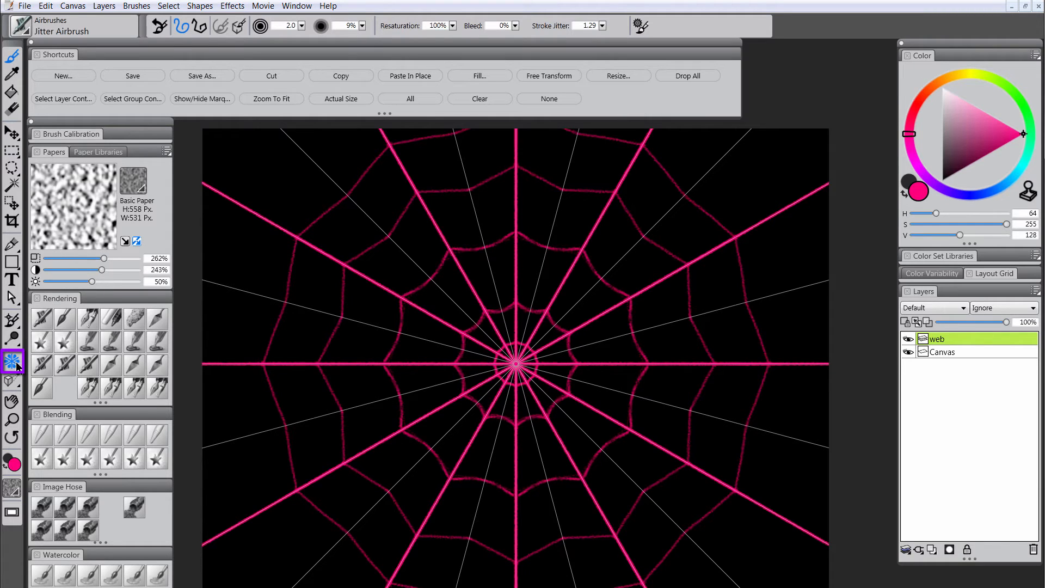
pyautogui.click(224, 27)
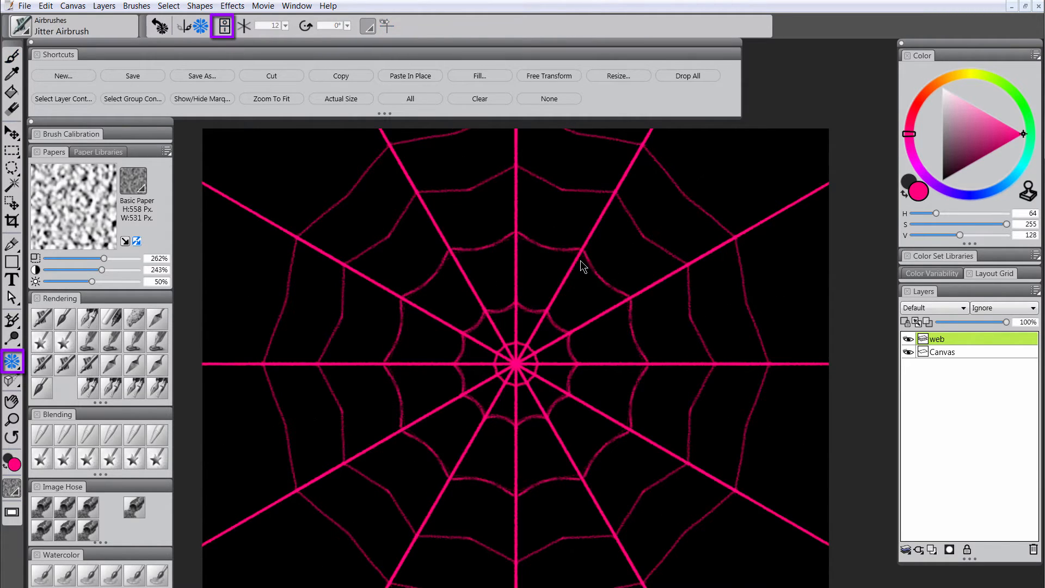
pyautogui.press('b')
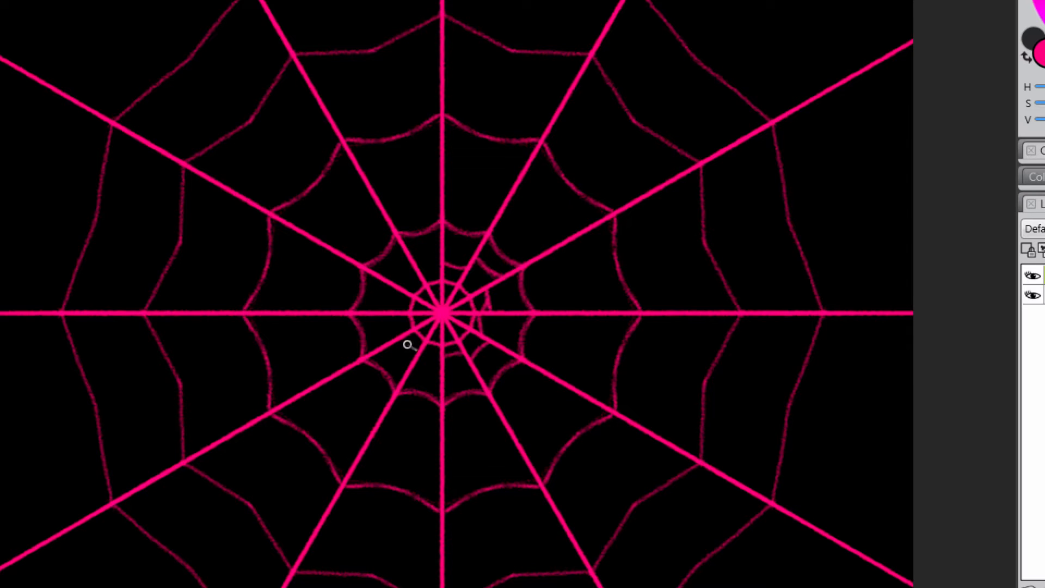
# - Paint irregular short connecting threads between the spokes all over the web to break up its symmetry
pyautogui.moveTo(398, 344); pyautogui.dragTo(406, 357)
pyautogui.moveTo(489, 375); pyautogui.dragTo(491, 349)
pyautogui.moveTo(472, 337); pyautogui.dragTo(492, 321)
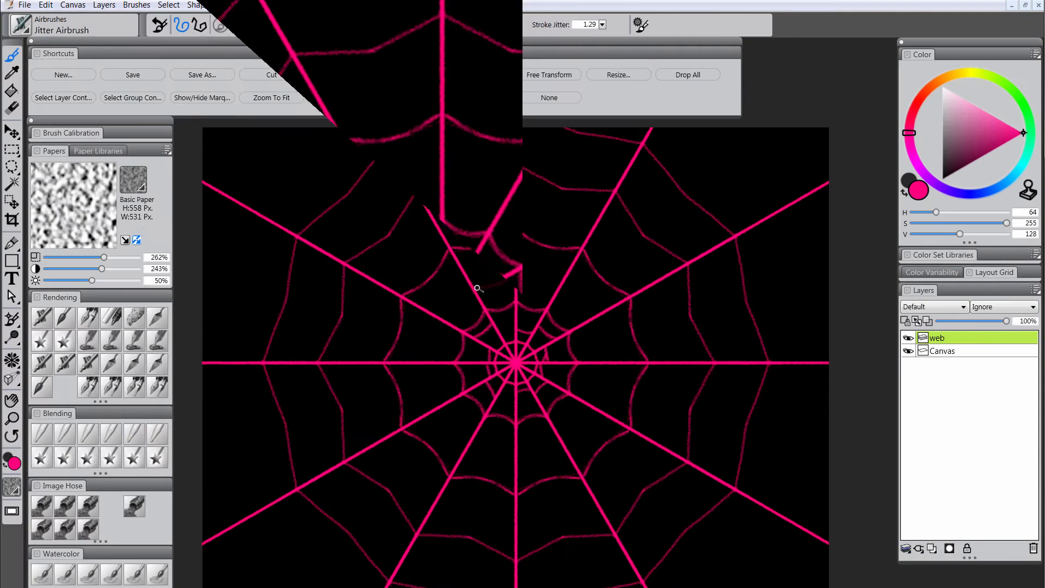
pyautogui.moveTo(474, 286); pyautogui.dragTo(514, 276)
pyautogui.moveTo(518, 211); pyautogui.dragTo(538, 241)
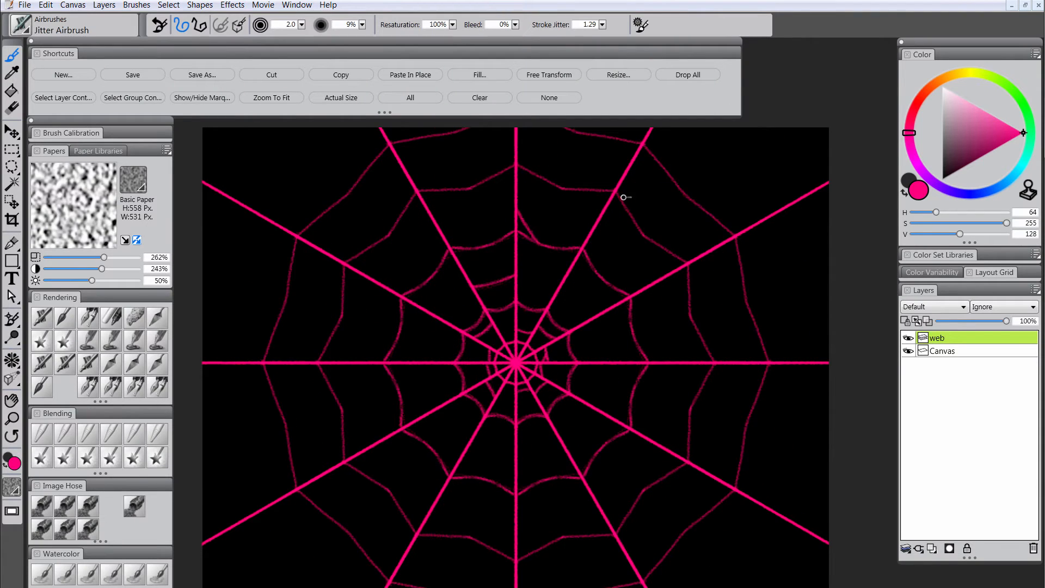
pyautogui.moveTo(609, 205); pyautogui.dragTo(647, 238)
pyautogui.moveTo(660, 285); pyautogui.dragTo(674, 361)
pyautogui.moveTo(593, 362); pyautogui.dragTo(584, 325)
pyautogui.moveTo(426, 312); pyautogui.dragTo(417, 360)
pyautogui.moveTo(403, 365); pyautogui.dragTo(414, 420)
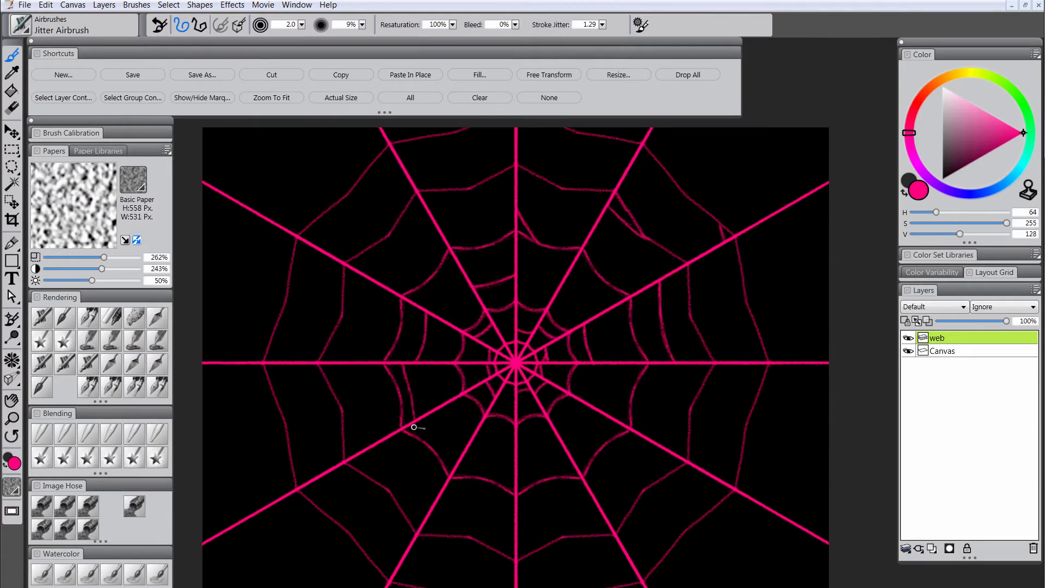
pyautogui.moveTo(463, 451); pyautogui.dragTo(432, 414)
pyautogui.moveTo(514, 503); pyautogui.dragTo(442, 498)
pyautogui.moveTo(519, 534); pyautogui.dragTo(597, 508)
pyautogui.moveTo(608, 519); pyautogui.dragTo(626, 517)
pyautogui.moveTo(786, 365); pyautogui.dragTo(775, 510)
pyautogui.moveTo(286, 366); pyautogui.dragTo(316, 476)
pyautogui.moveTo(247, 210); pyautogui.dragTo(203, 349)
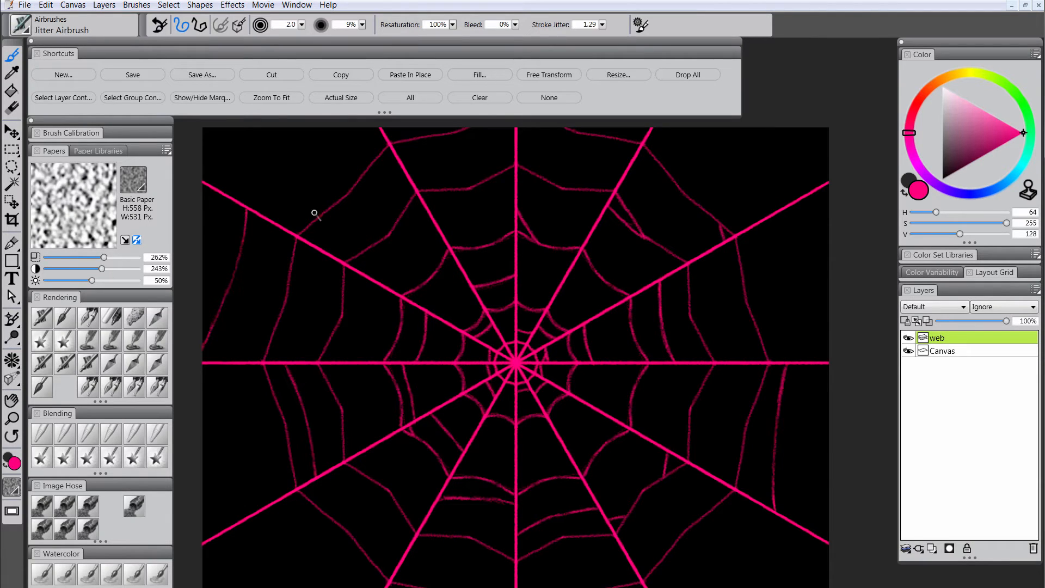
pyautogui.moveTo(368, 128); pyautogui.dragTo(273, 221)
pyautogui.moveTo(608, 366); pyautogui.dragTo(599, 408)
pyautogui.moveTo(566, 281); pyautogui.dragTo(599, 312)
pyautogui.moveTo(460, 268); pyautogui.dragTo(420, 303)
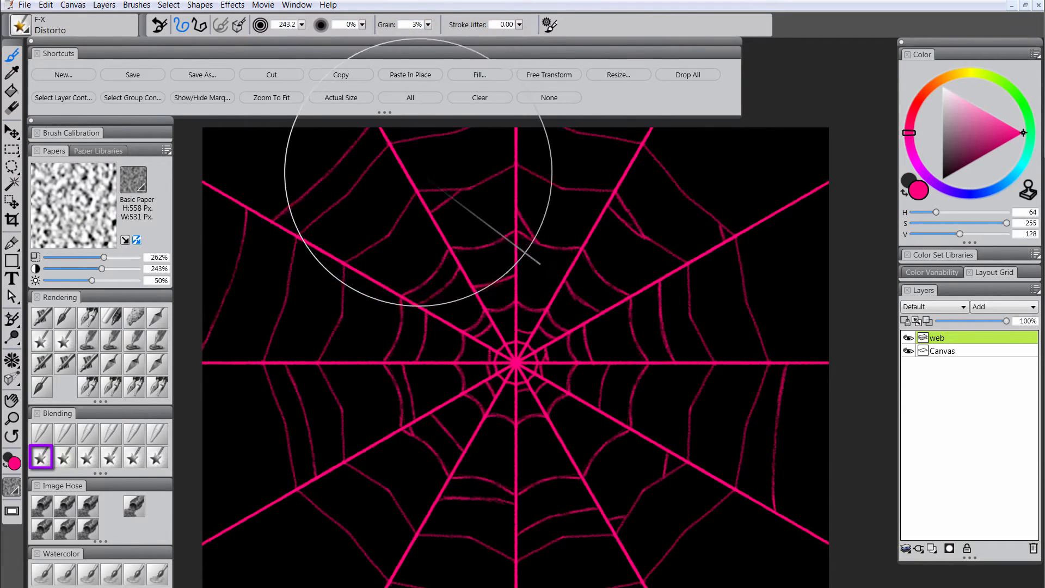
# - Reduce the Distorto brush to size 157.9 and gently warp the spokes and threads of the web
pyautogui.press('[')
pyautogui.press('[')
pyautogui.press('[')
pyautogui.press('[')
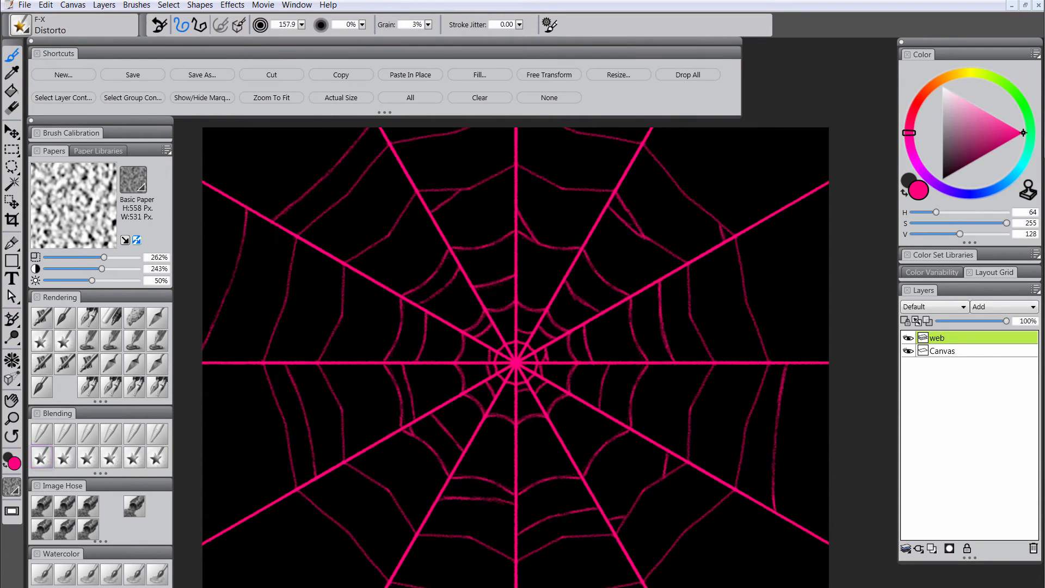
pyautogui.moveTo(523, 344); pyautogui.dragTo(519, 346)
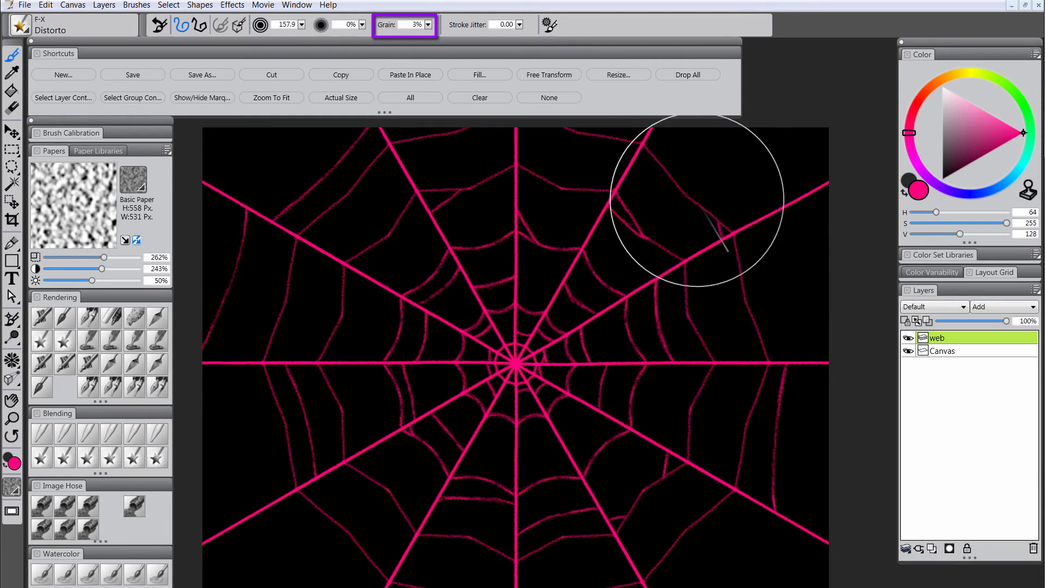
pyautogui.moveTo(337, 242); pyautogui.dragTo(324, 438)
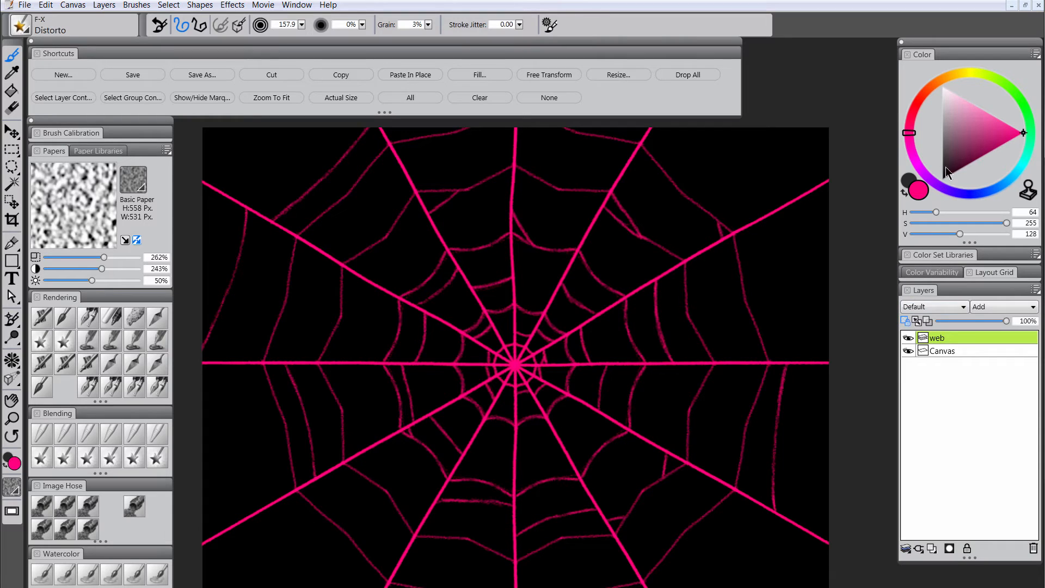
# - Recolor all the web threads white with a large Scratchboard Tool brush, keeping the layer's transparency preserved
pyautogui.moveTo(945, 166)
pyautogui.mouseDown()
pyautogui.moveTo(946, 76)
pyautogui.moveTo(943, 86)
pyautogui.mouseUp()
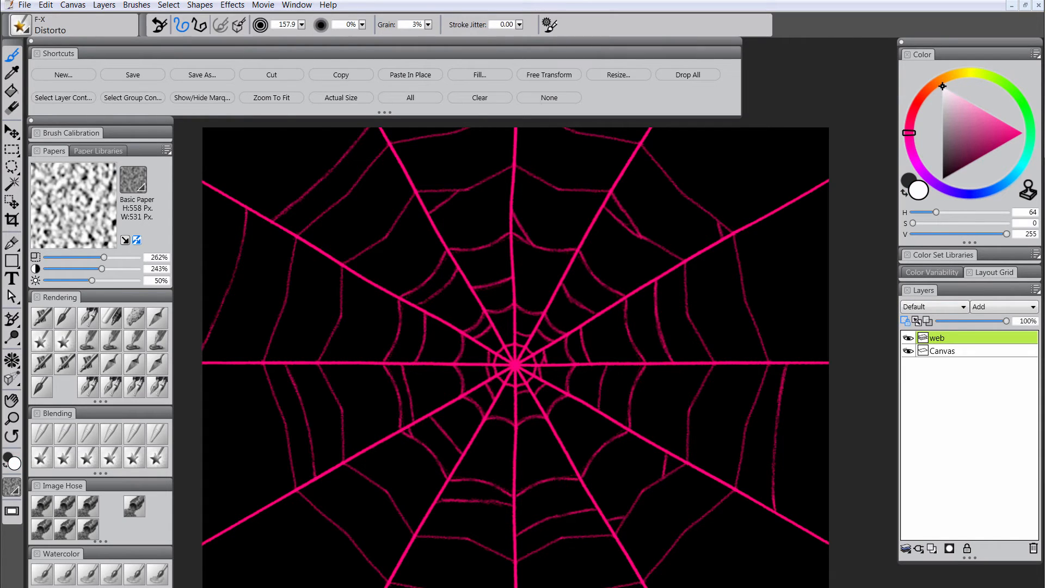
pyautogui.click(89, 317)
pyautogui.press('Tab')
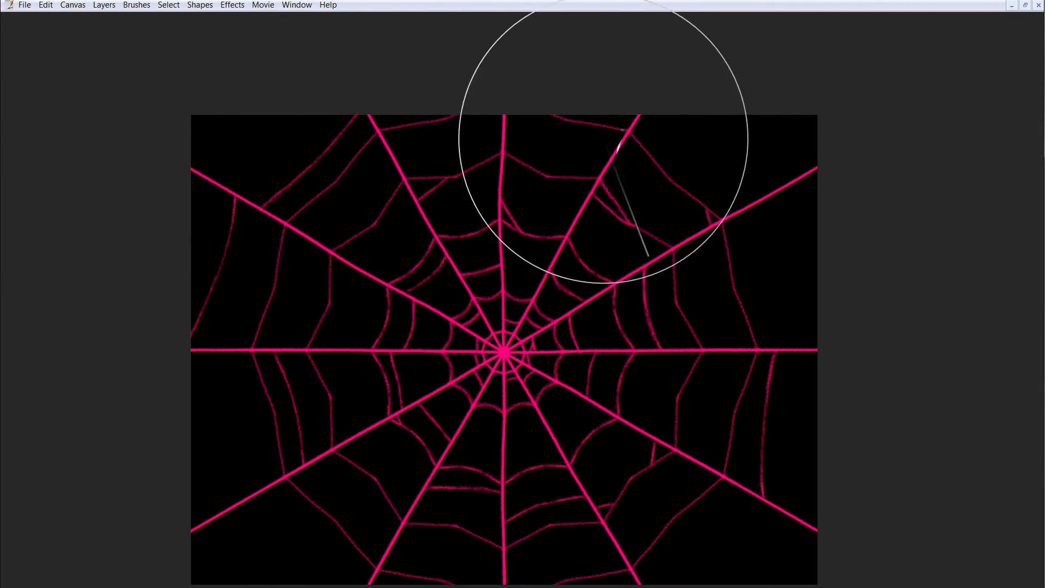
pyautogui.moveTo(602, 144)
pyautogui.mouseDown()
pyautogui.moveTo(405, 234)
pyautogui.moveTo(670, 233)
pyautogui.moveTo(536, 560)
pyautogui.moveTo(285, 582)
pyautogui.mouseUp()
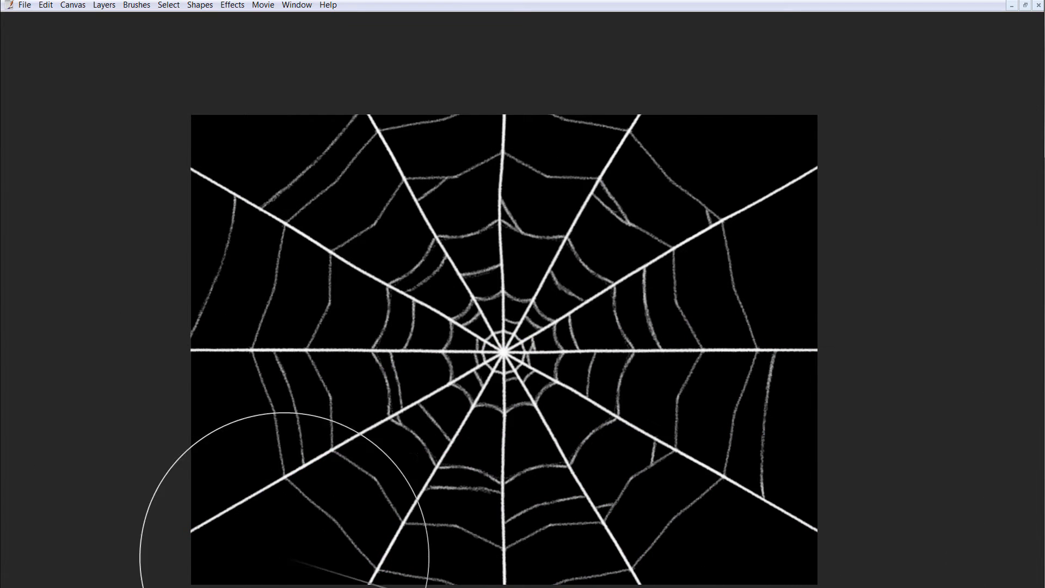
pyautogui.press('Tab')
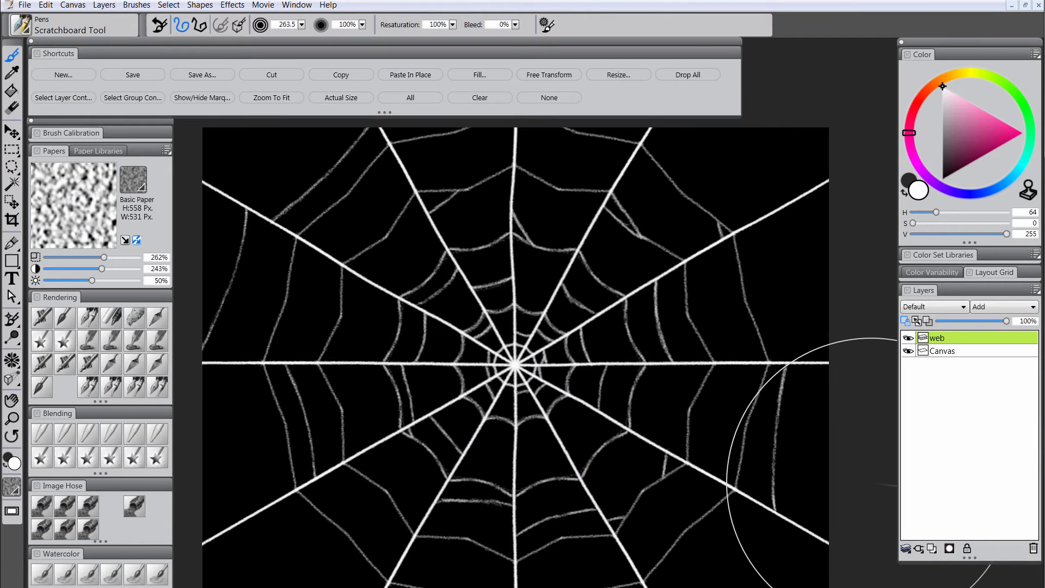
# - Add a new layer named vignette above the web layer and set its blending to Multiply
pyautogui.click(933, 545)
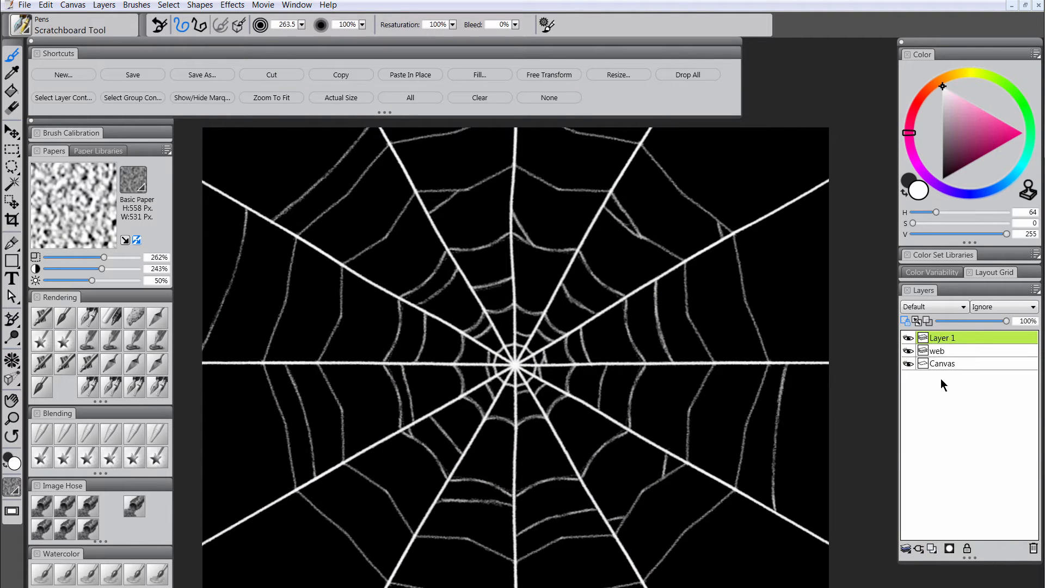
pyautogui.doubleClick(944, 338)
pyautogui.write('vig')
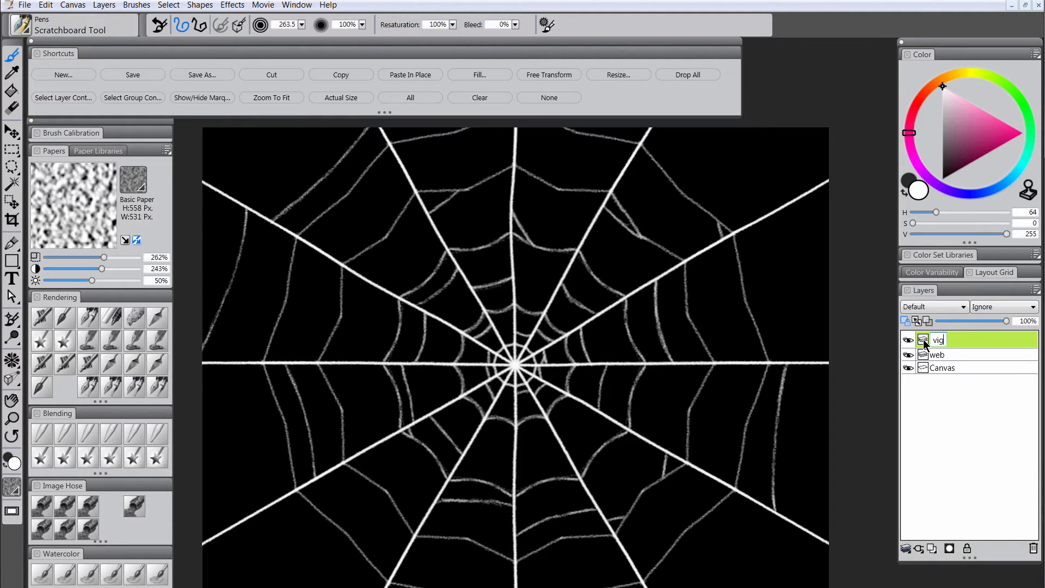
pyautogui.write('nette')
pyautogui.press('Return')
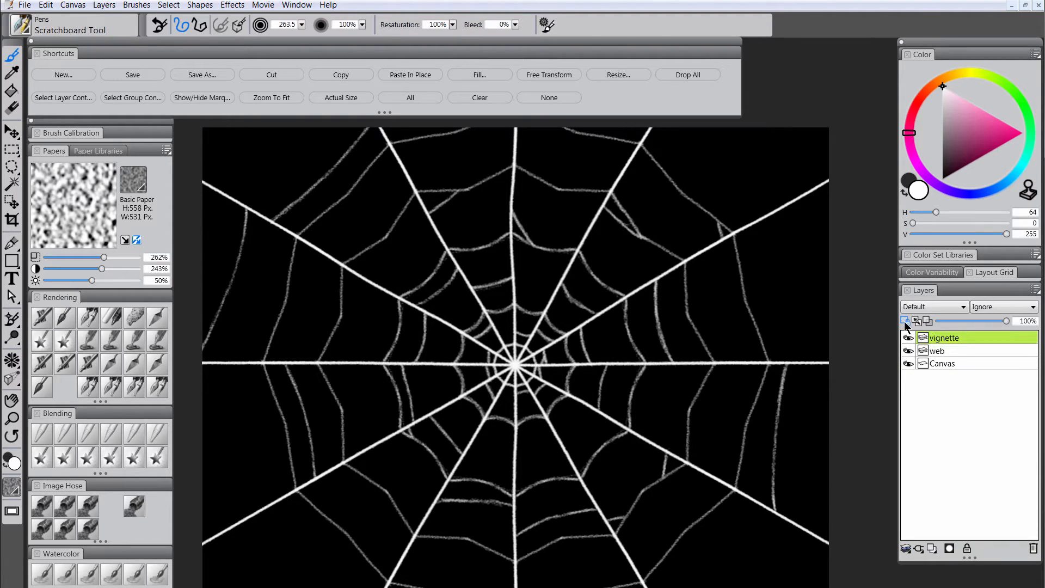
pyautogui.click(925, 306)
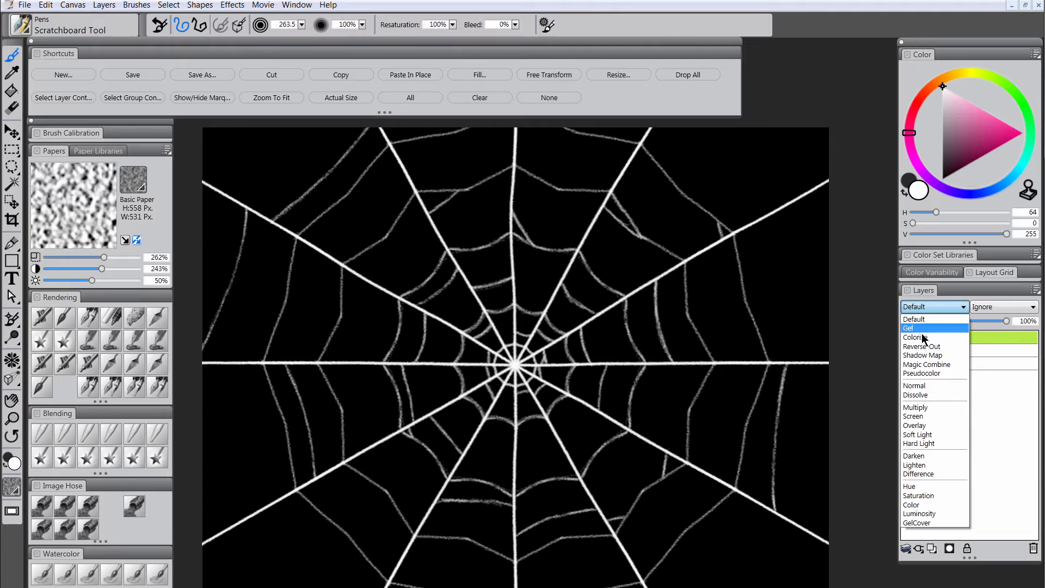
pyautogui.click(920, 408)
# - Darken the outer edges of the web on the vignette layer with large black Digital Airbrush strokes
pyautogui.moveTo(958, 150); pyautogui.dragTo(940, 188)
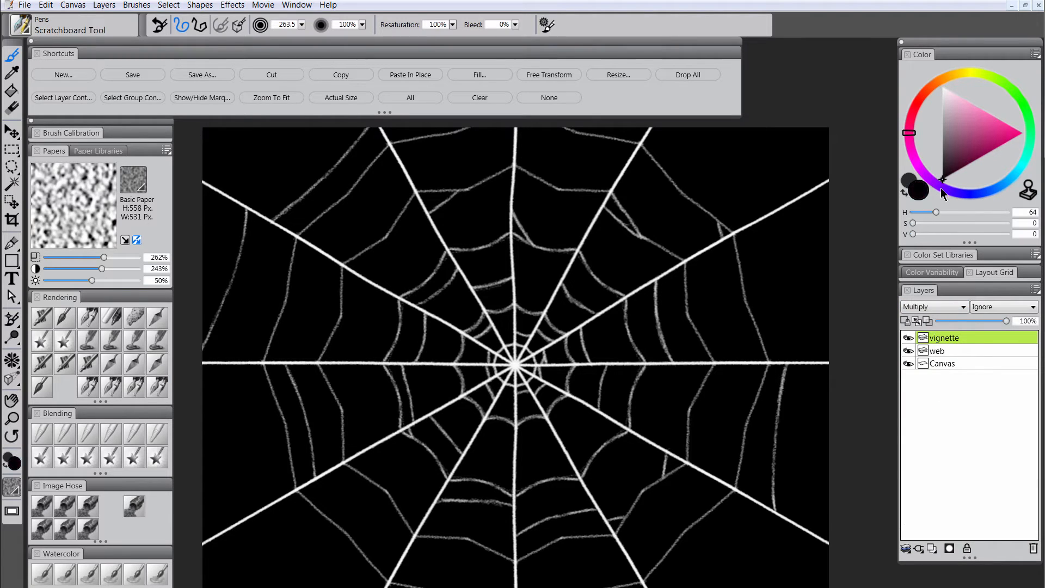
pyautogui.click(41, 317)
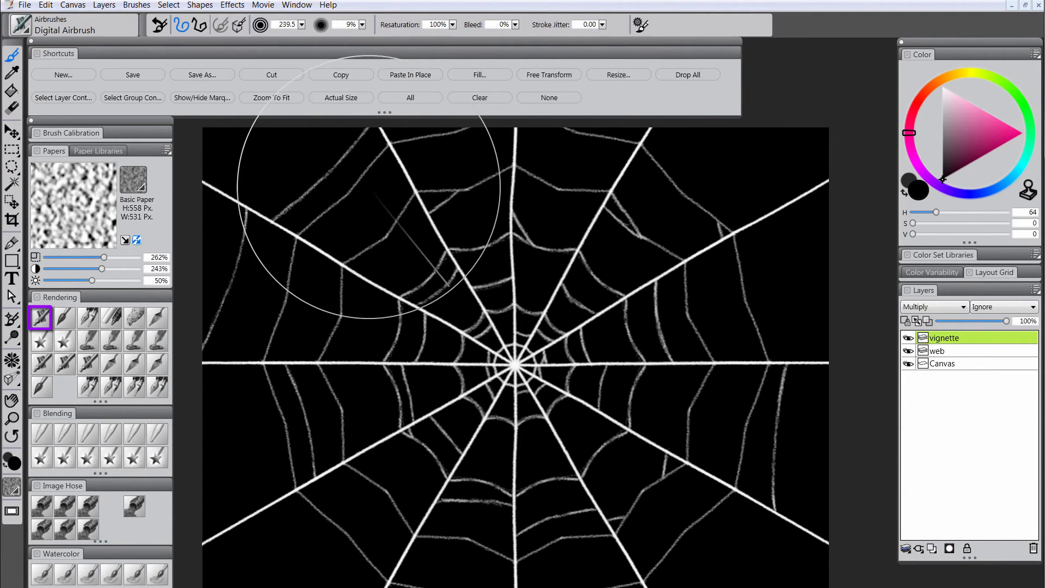
pyautogui.press('Tab')
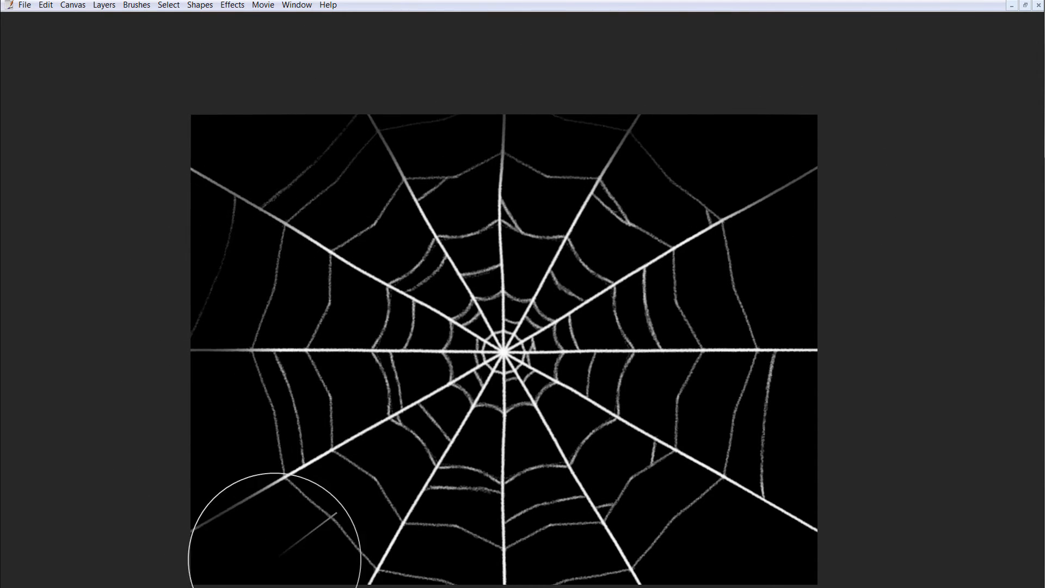
pyautogui.moveTo(638, 587)
pyautogui.mouseDown()
pyautogui.moveTo(514, 587)
pyautogui.moveTo(725, 587)
pyautogui.moveTo(798, 536)
pyautogui.moveTo(815, 377)
pyautogui.moveTo(252, 198)
pyautogui.moveTo(651, 129)
pyautogui.moveTo(337, 587)
pyautogui.moveTo(163, 497)
pyautogui.moveTo(226, 152)
pyautogui.moveTo(334, 77)
pyautogui.moveTo(870, 284)
pyautogui.moveTo(801, 569)
pyautogui.moveTo(558, 587)
pyautogui.moveTo(729, 577)
pyautogui.moveTo(558, 587)
pyautogui.moveTo(711, 361)
pyautogui.moveTo(402, 538)
pyautogui.moveTo(337, 332)
pyautogui.moveTo(401, 345)
pyautogui.mouseUp()
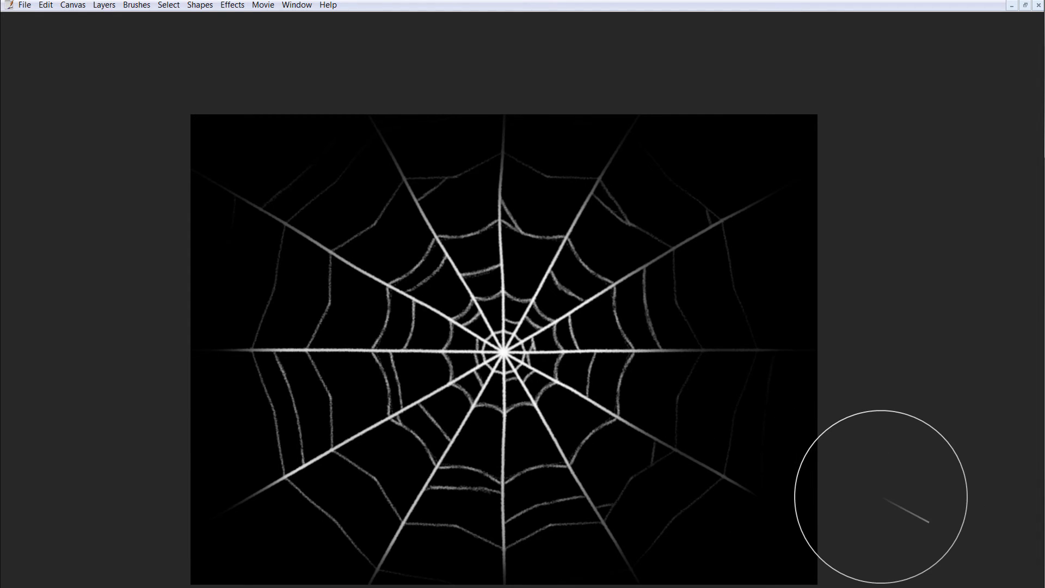
pyautogui.press('Tab')
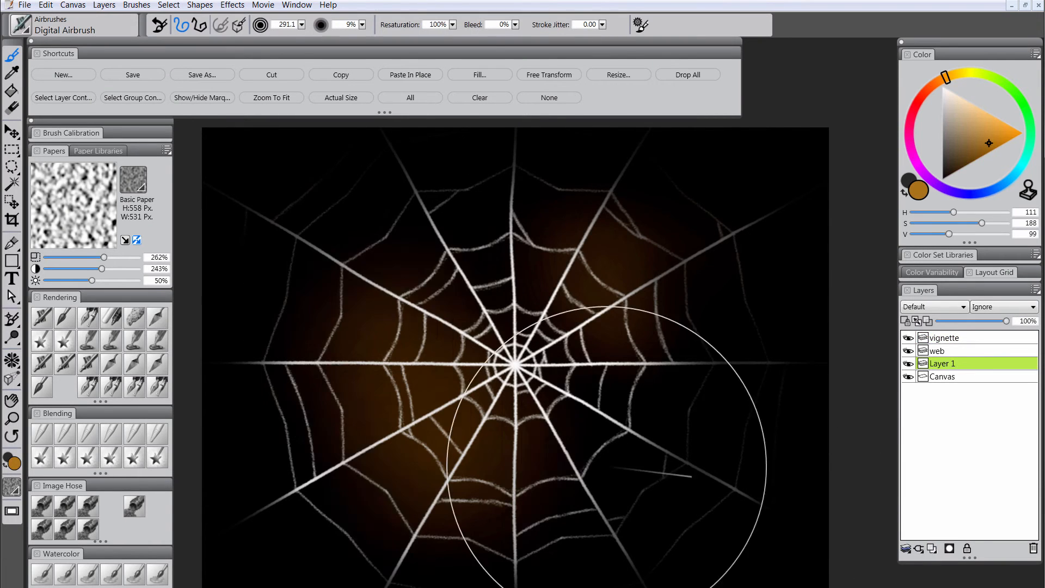
# - Paint soft orange, dark red and yellow glows behind the web on Layer 1 with the Digital Airbrush
pyautogui.moveTo(381, 283); pyautogui.dragTo(397, 305)
pyautogui.moveTo(599, 283); pyautogui.dragTo(609, 304)
pyautogui.click(919, 106)
pyautogui.moveTo(718, 272); pyautogui.dragTo(755, 238)
pyautogui.click(958, 74)
pyautogui.click(1013, 134)
pyautogui.moveTo(387, 289); pyautogui.dragTo(392, 293)
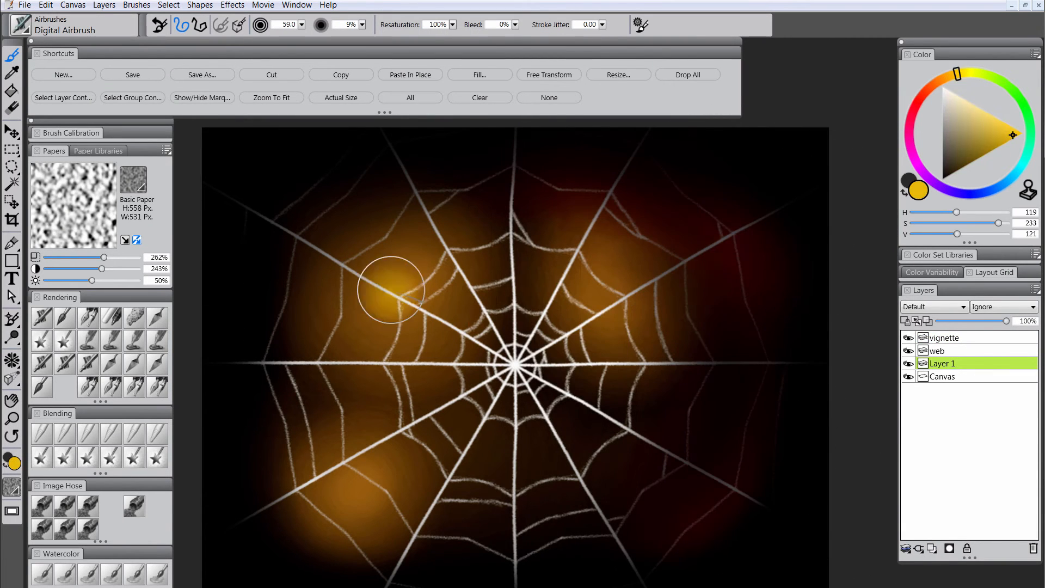
pyautogui.moveTo(601, 298); pyautogui.dragTo(604, 300)
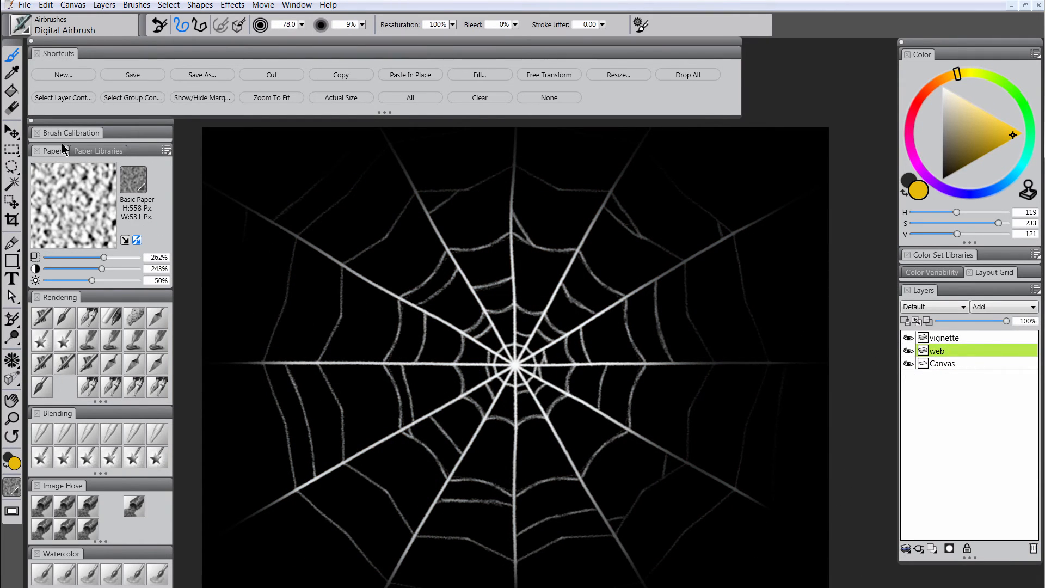
# - Start transforming the web layer and rotate the whole web clockwise
pyautogui.moveTo(12, 134); pyautogui.dragTo(52, 134)
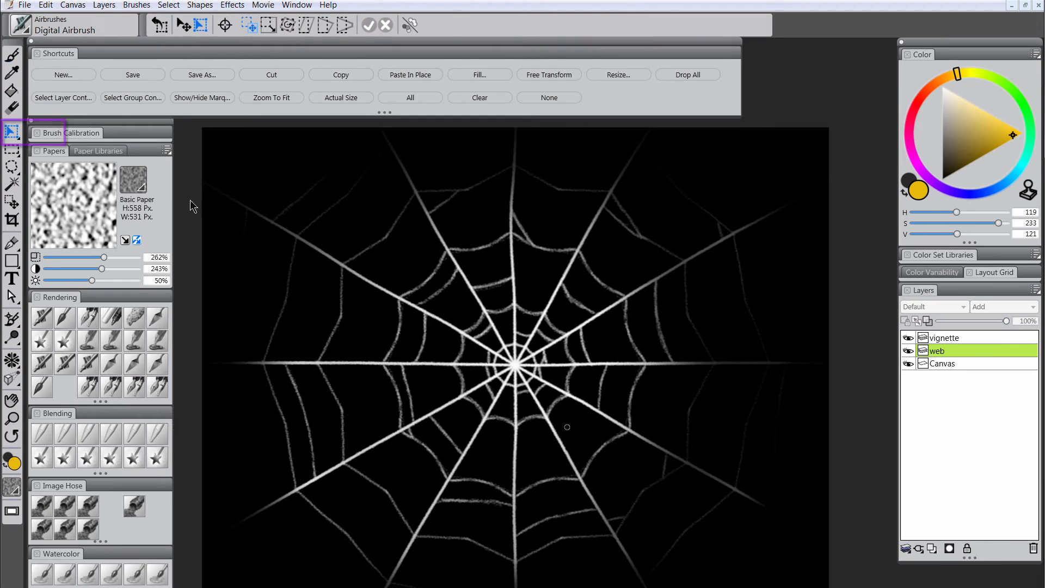
pyautogui.click(287, 24)
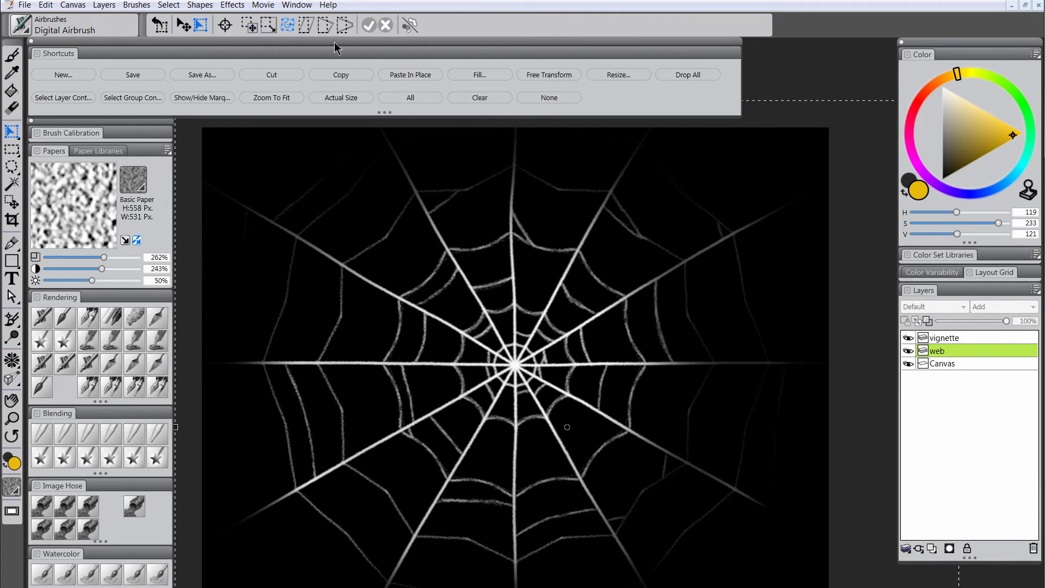
pyautogui.moveTo(786, 190); pyautogui.dragTo(675, 252)
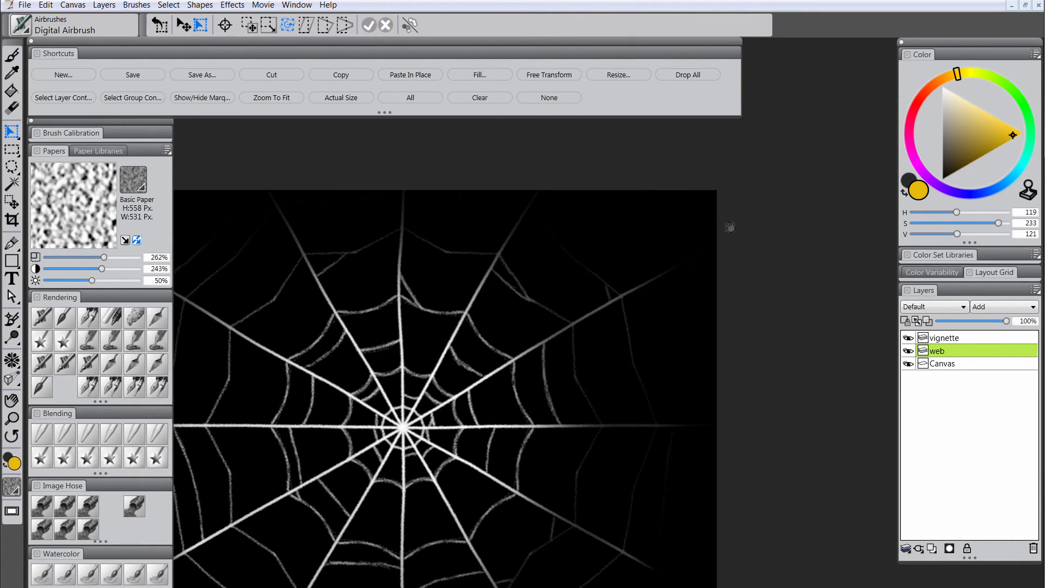
pyautogui.moveTo(850, 171); pyautogui.dragTo(830, 482)
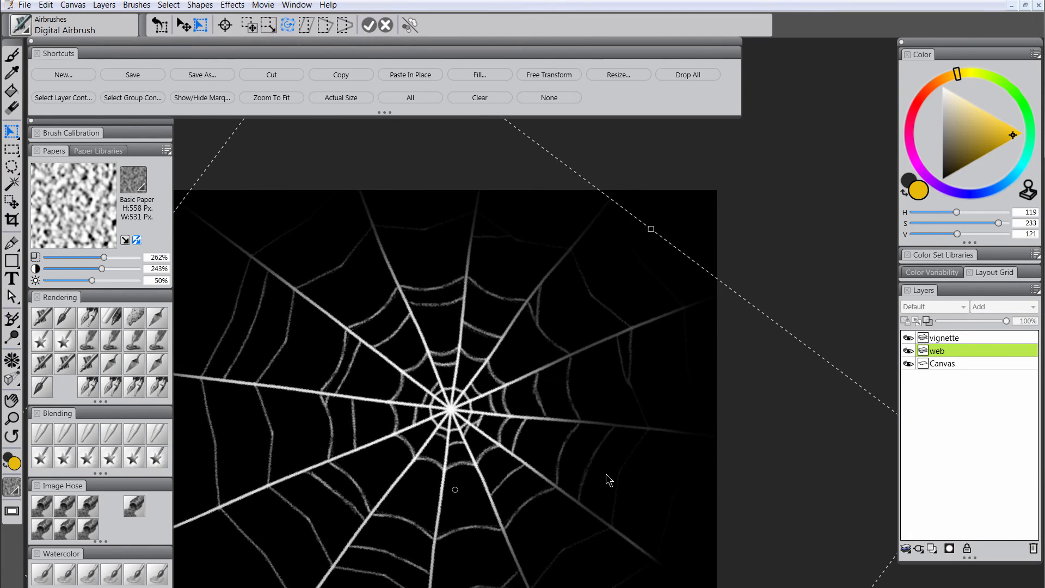
# - Scale the rotated web down so that it fits within the canvas
pyautogui.click(269, 26)
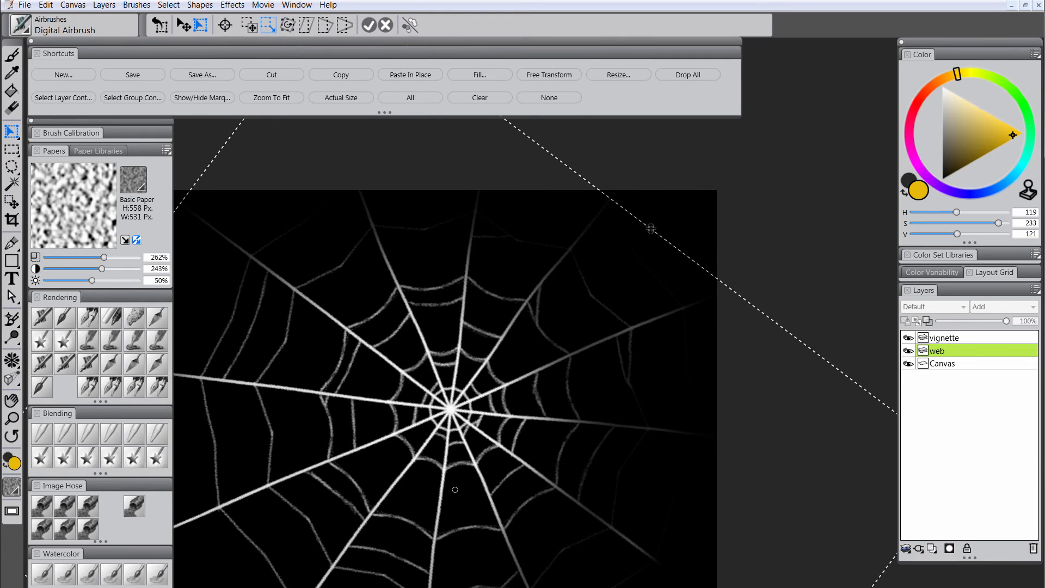
pyautogui.moveTo(650, 228); pyautogui.dragTo(558, 175)
pyautogui.moveTo(684, 417); pyautogui.dragTo(551, 330)
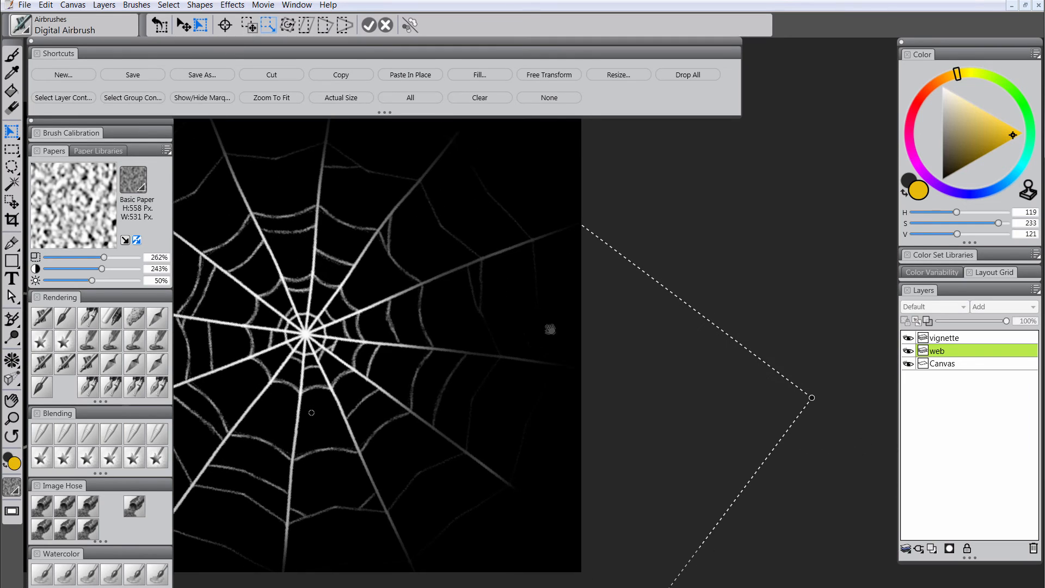
pyautogui.moveTo(810, 397); pyautogui.dragTo(458, 395)
pyautogui.moveTo(209, 387); pyautogui.dragTo(458, 419)
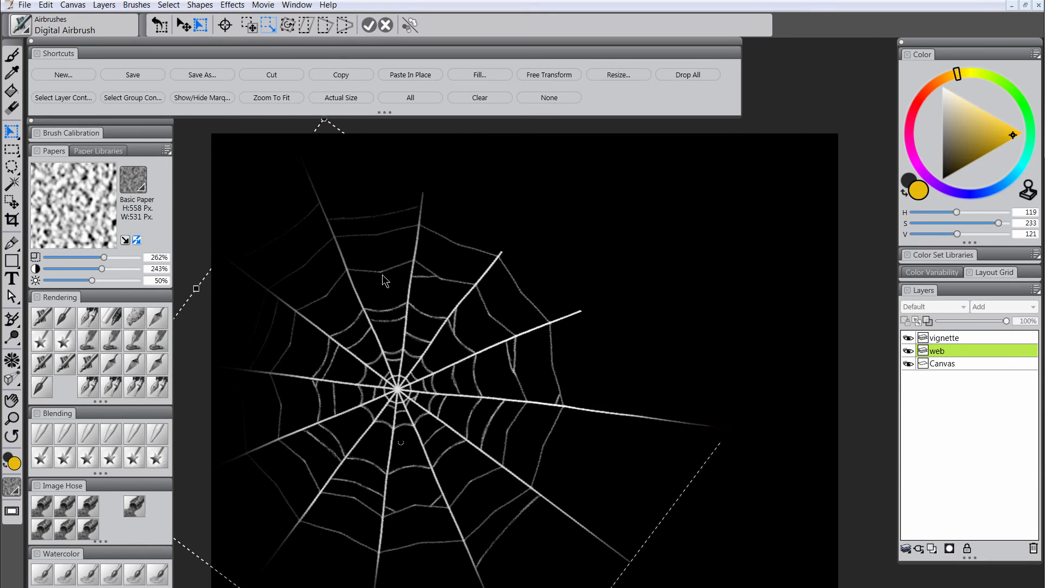
# - Move the web toward the top of the canvas, enlarge it from its corner and commit the transform
pyautogui.moveTo(437, 299); pyautogui.dragTo(441, 280)
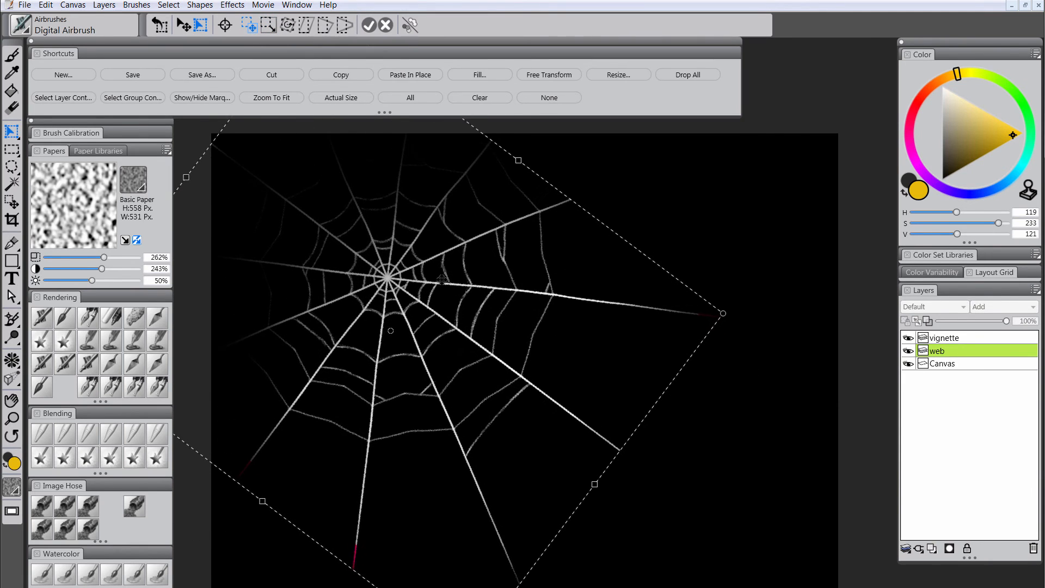
pyautogui.moveTo(723, 314); pyautogui.dragTo(895, 336)
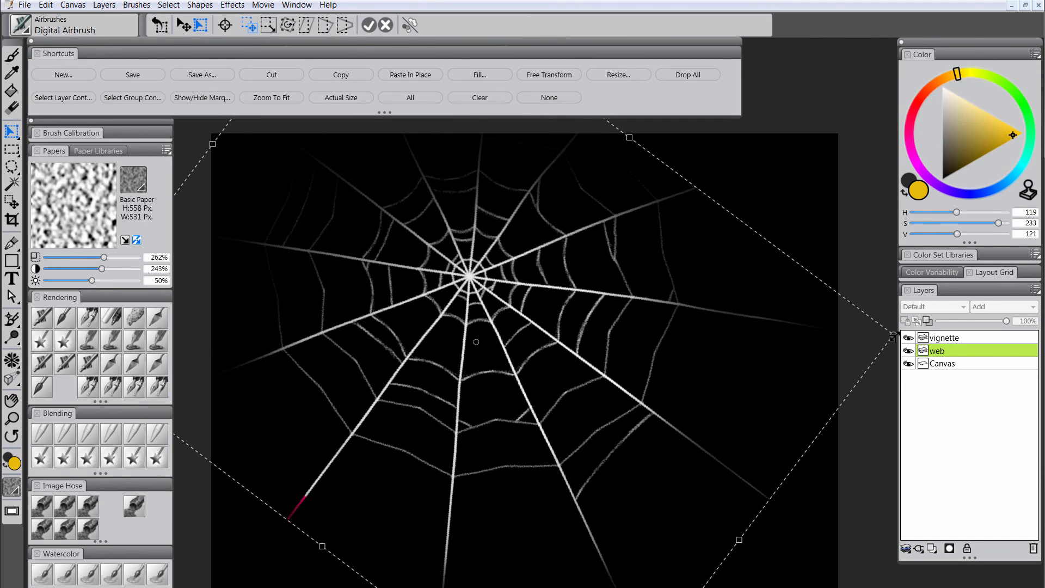
pyautogui.click(369, 25)
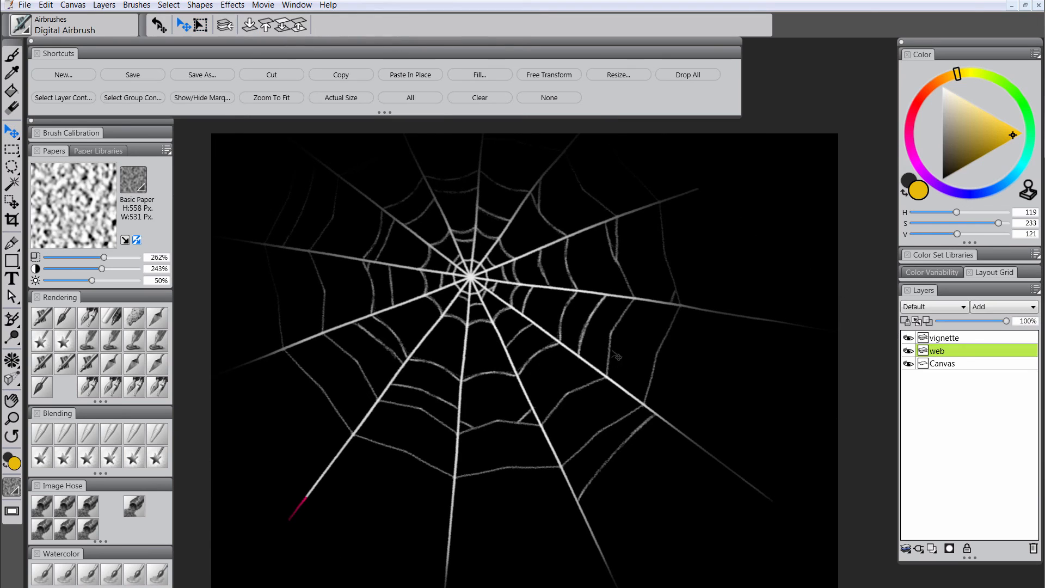
# - Recolor the remaining red thread tip white with the Scratchboard Tool at size 57.8, keeping the web layer's transparency preserved
pyautogui.moveTo(652, 443); pyautogui.dragTo(632, 453)
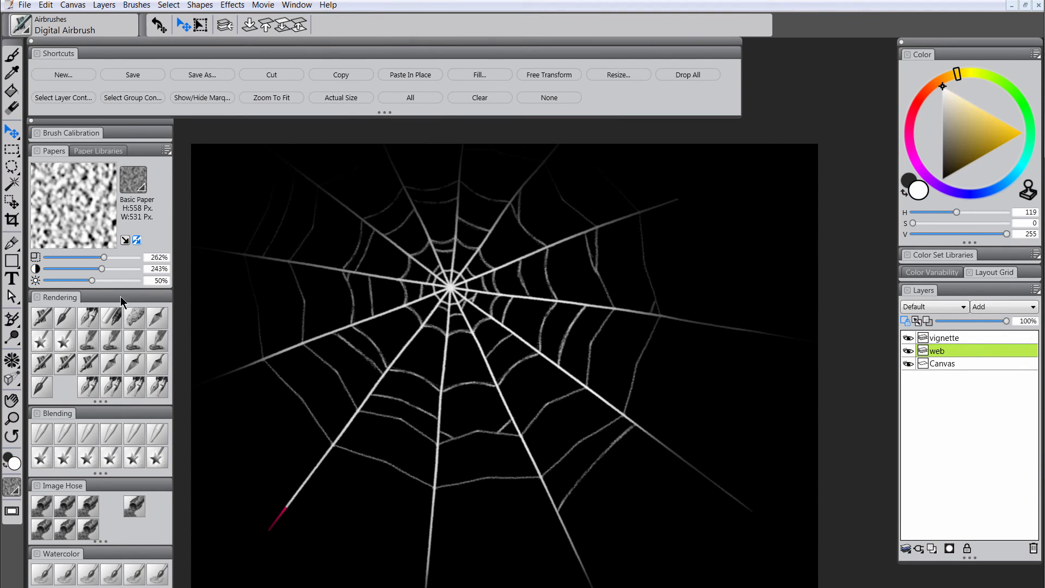
pyautogui.click(89, 317)
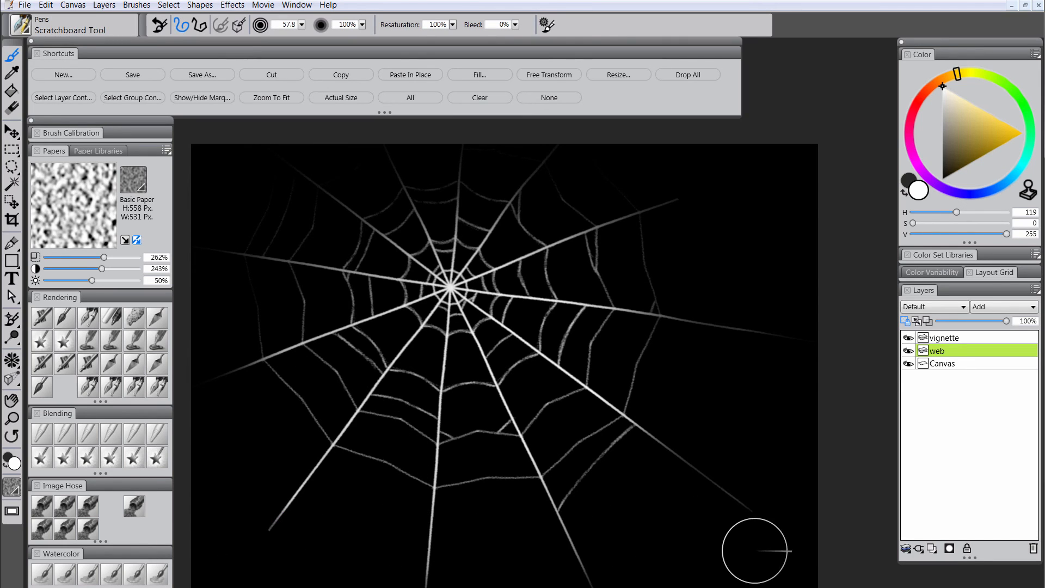
pyautogui.moveTo(747, 534); pyautogui.dragTo(765, 525)
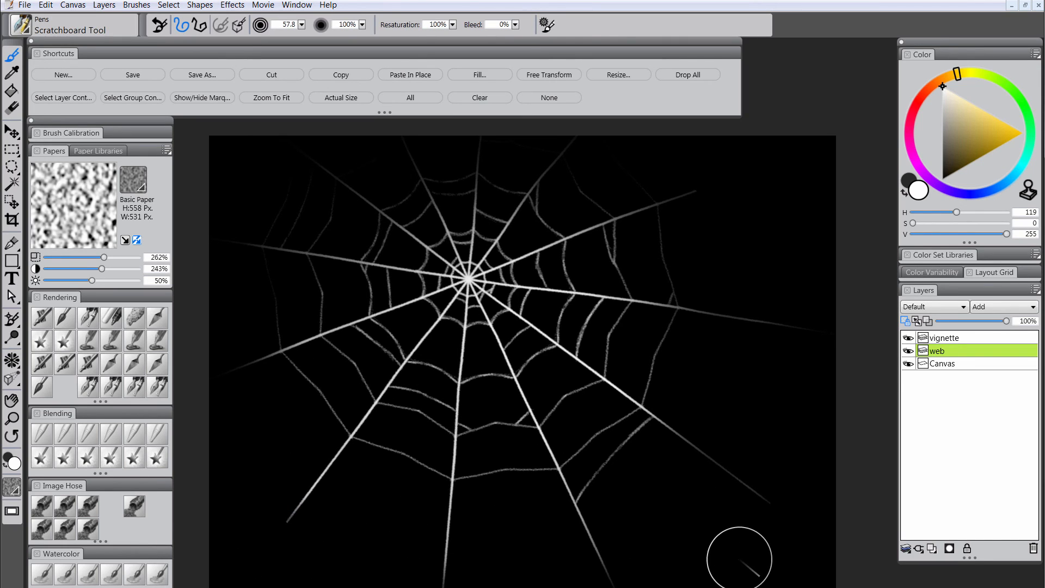